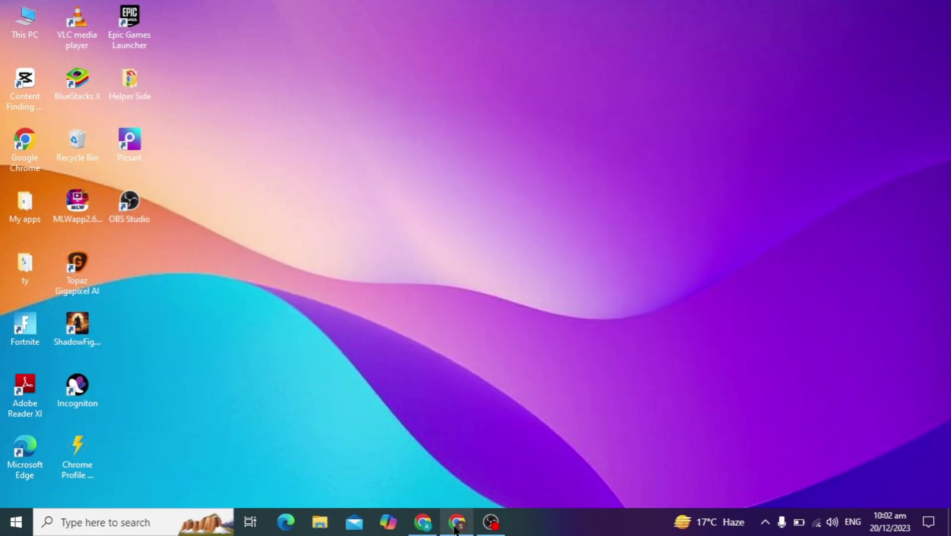
Bring the Chrome window with Google results for 'microsoft visual c++ redistributable' to the front
{"action": "left_click", "coordinate": [456, 526]}
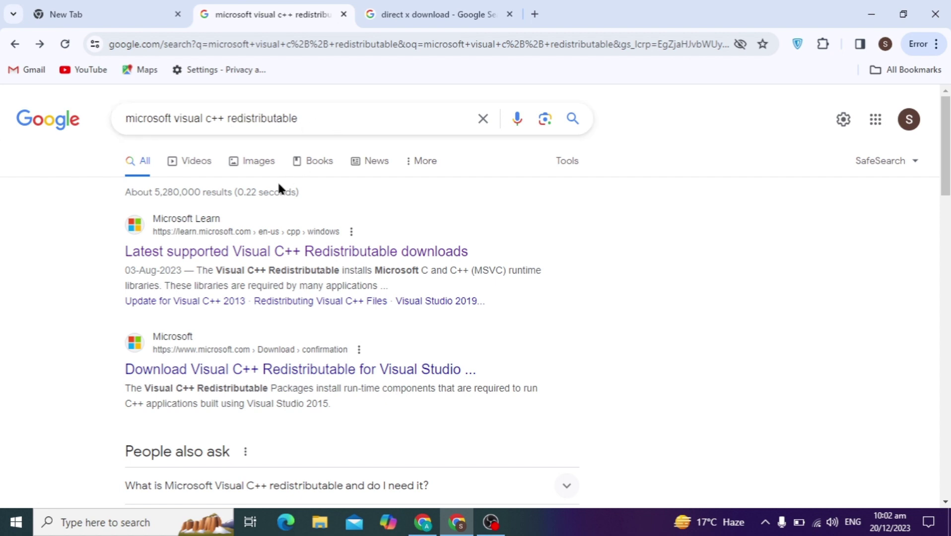
Download vc_redist.x64.exe from Microsoft's Latest supported Visual C++ Redistributable downloads article
{"action": "left_click", "coordinate": [302, 258]}
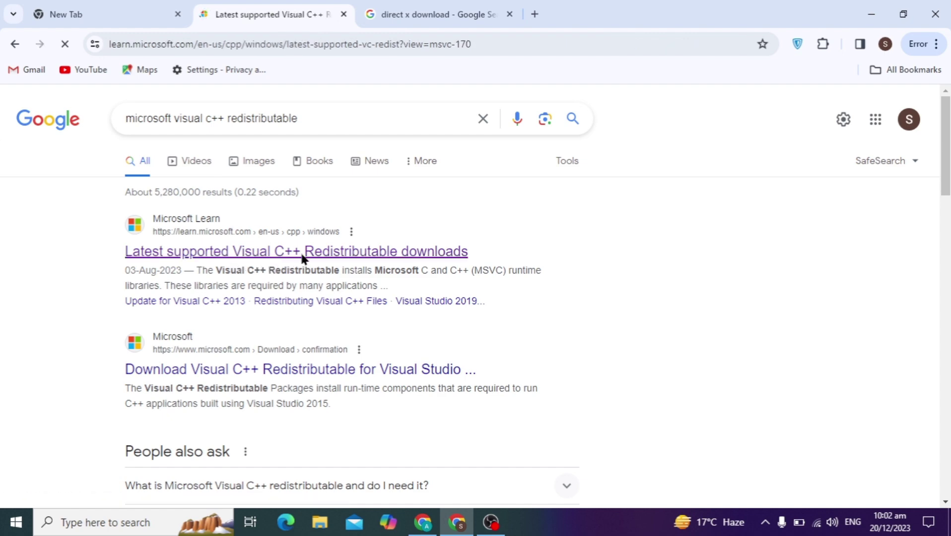
{"action": "scroll", "coordinate": [670, 365], "scroll_direction": "down", "scroll_amount": 1}
{"action": "scroll", "coordinate": [671, 365], "scroll_direction": "down", "scroll_amount": 10}
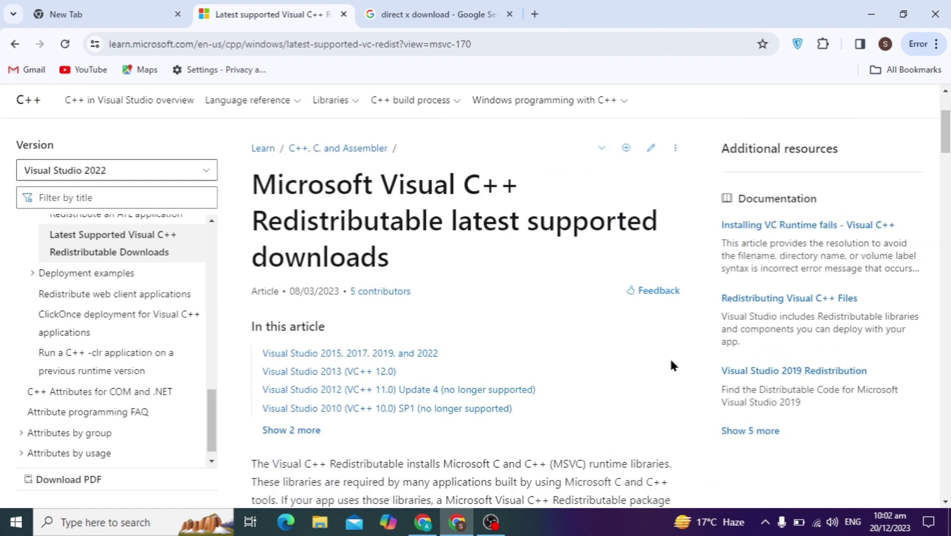
{"action": "scroll", "coordinate": [669, 362], "scroll_direction": "down", "scroll_amount": 5}
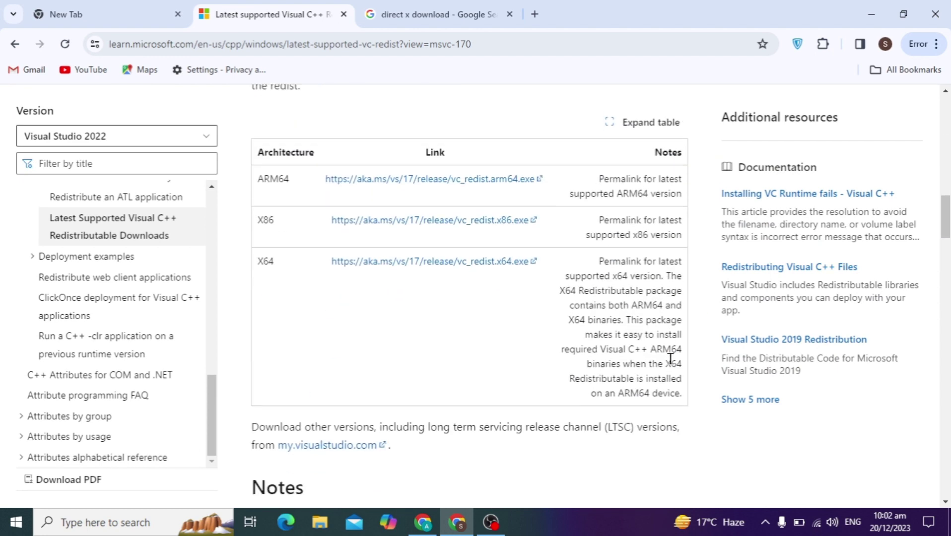
{"action": "scroll", "coordinate": [670, 358], "scroll_direction": "up", "scroll_amount": 2}
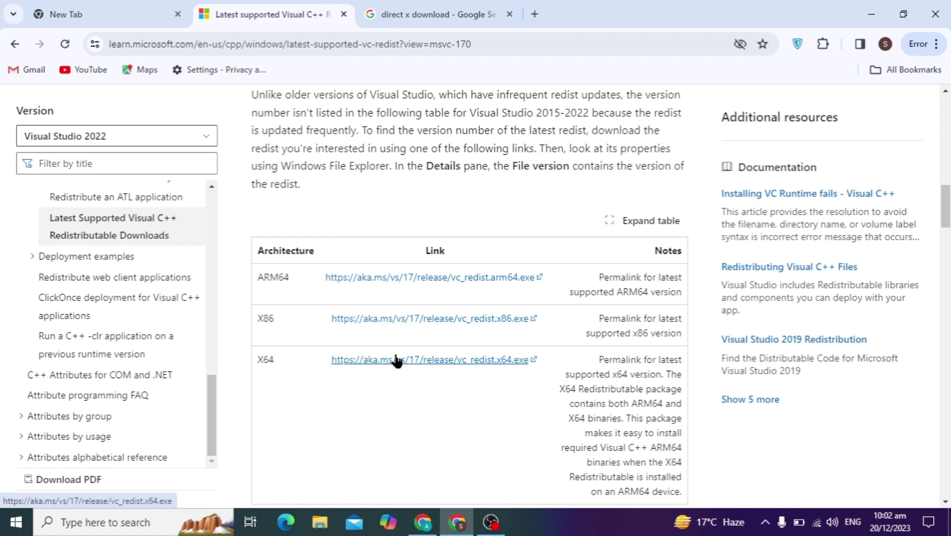
{"action": "left_click", "coordinate": [436, 368]}
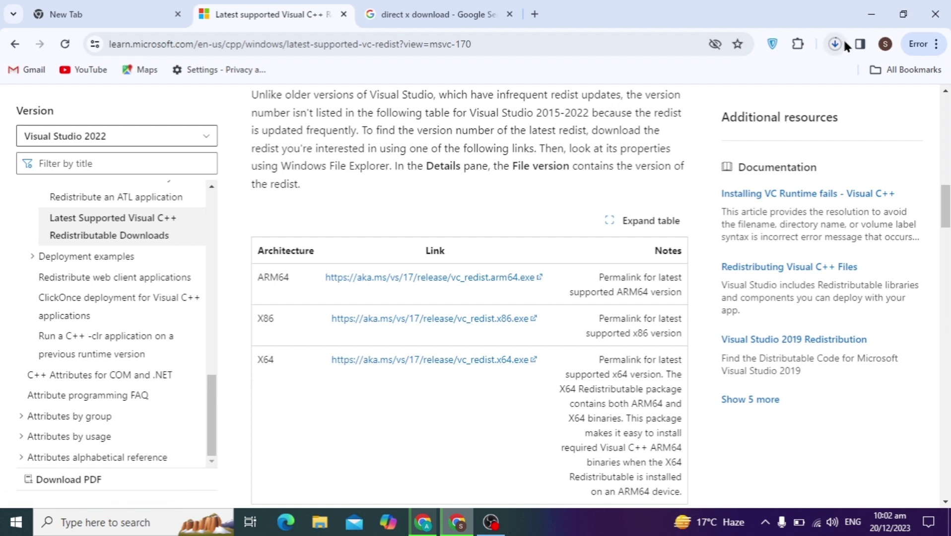
{"action": "left_click", "coordinate": [845, 41]}
{"action": "left_click", "coordinate": [594, 177]}
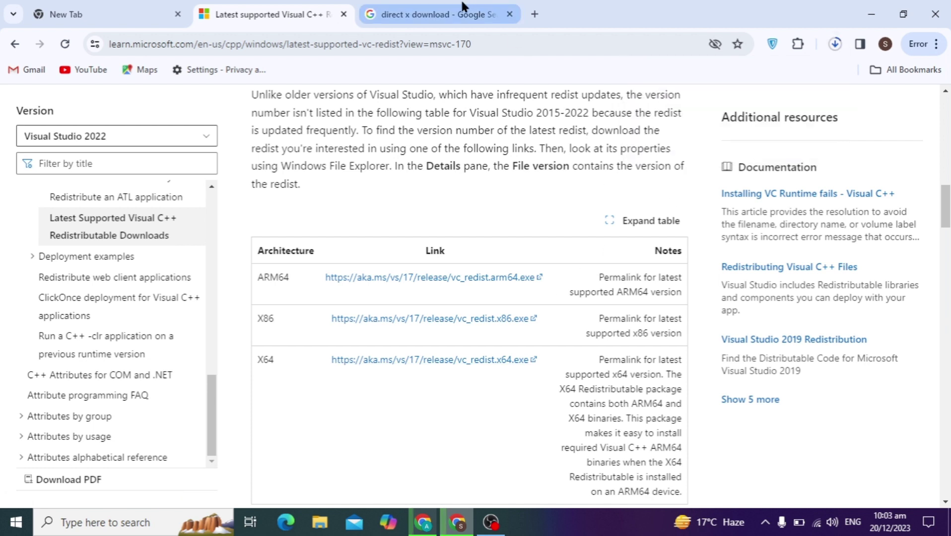
Download dxwebsetup.exe from Microsoft's DirectX End-User Runtime page, then restore down the browser window
{"action": "left_click", "coordinate": [461, 14]}
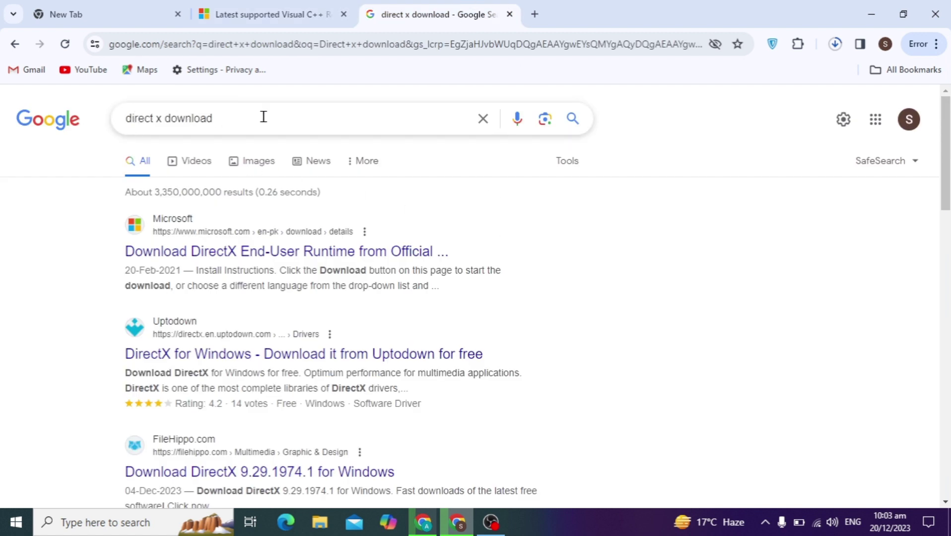
{"action": "left_click", "coordinate": [205, 257]}
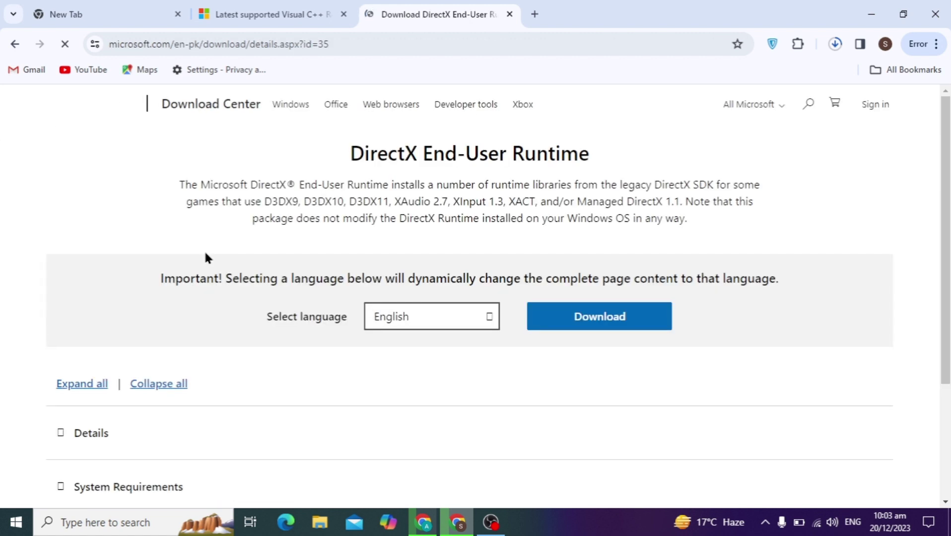
{"action": "scroll", "coordinate": [789, 321], "scroll_direction": "down", "scroll_amount": 1}
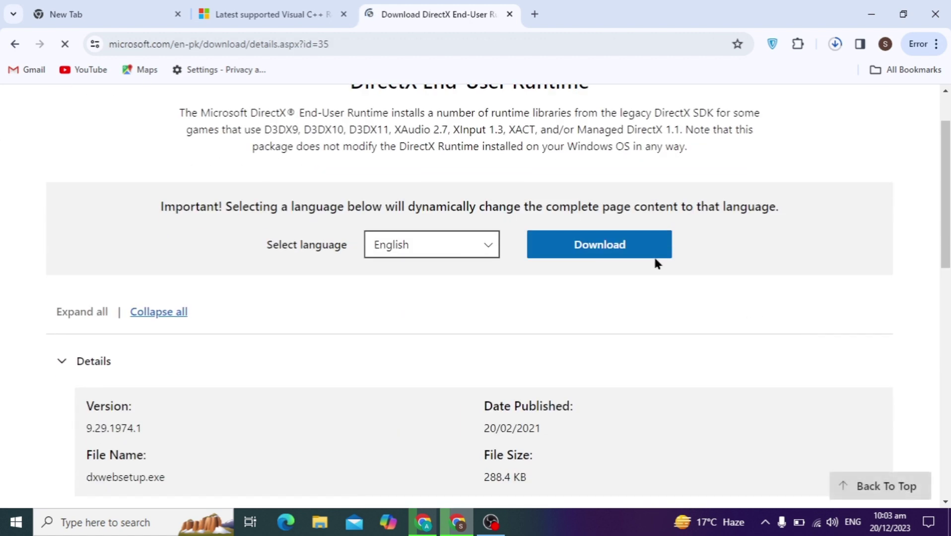
{"action": "left_click", "coordinate": [602, 240]}
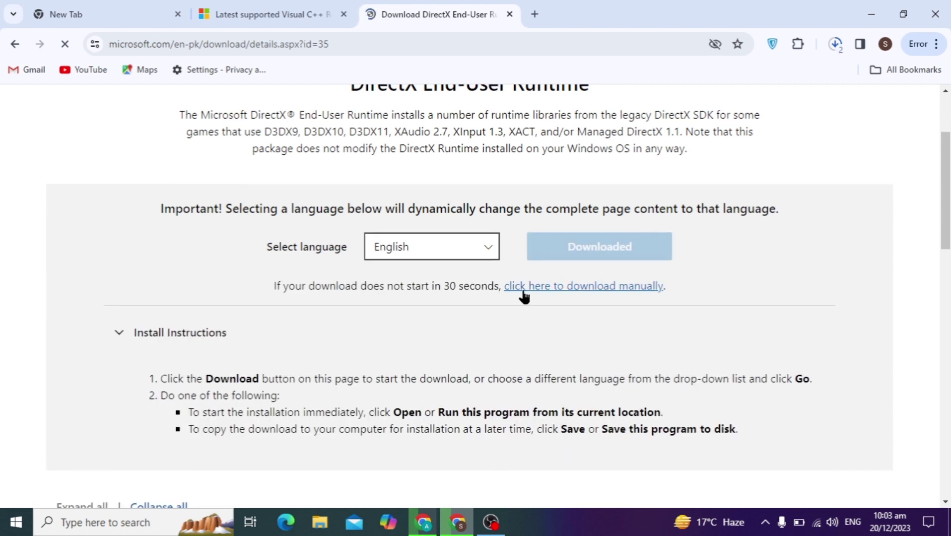
{"action": "left_click", "coordinate": [596, 292]}
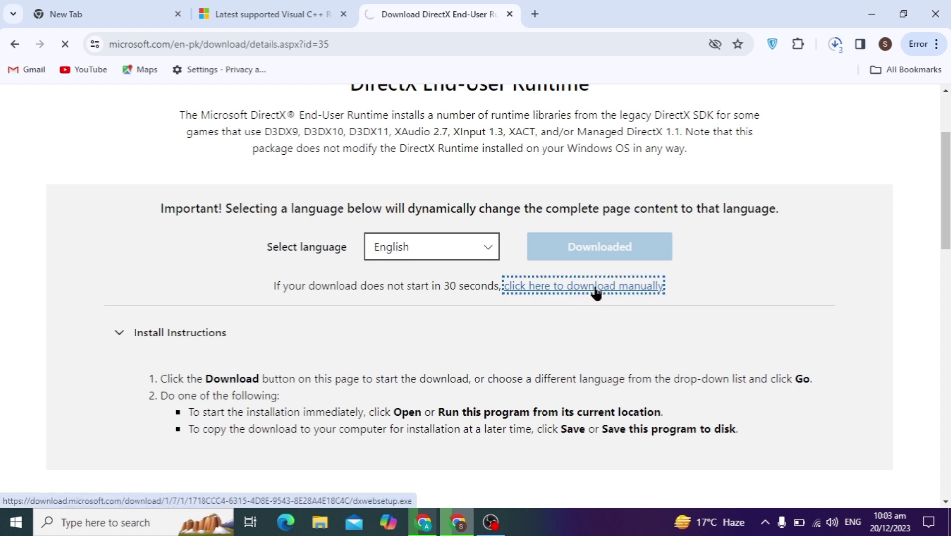
{"action": "left_click", "coordinate": [835, 44]}
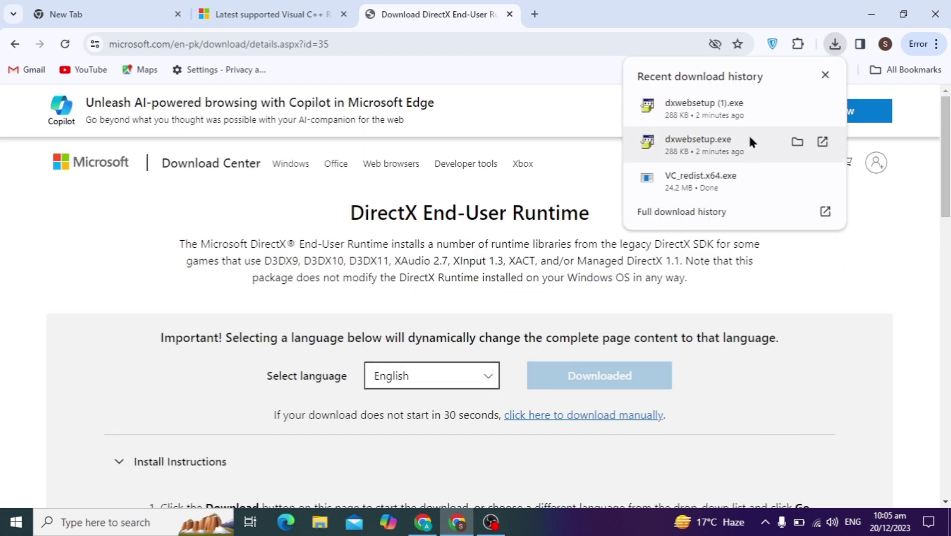
{"action": "left_click", "coordinate": [903, 14]}
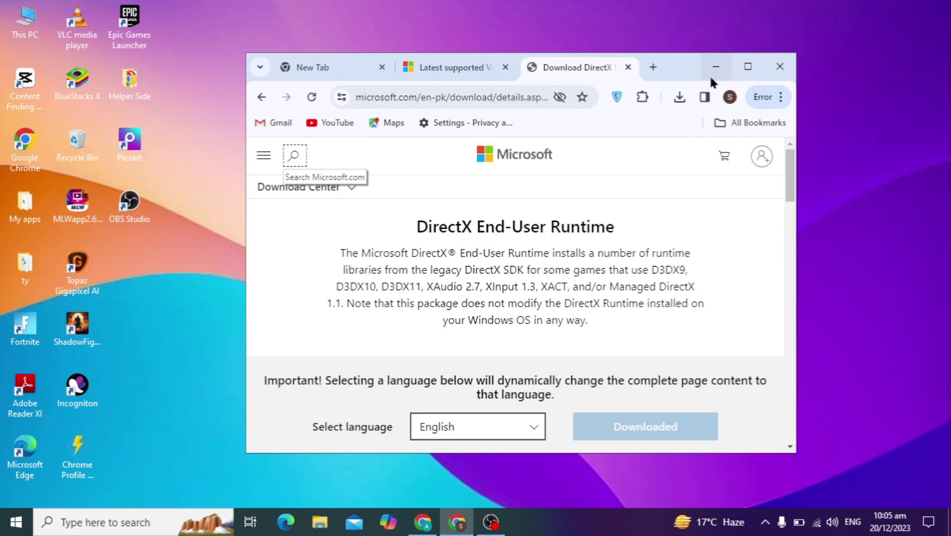
Drag dxwebsetup (1).exe and VC_redist.x64.exe from Downloads onto the desktop, close Chrome, arrange icons
{"action": "left_click_drag", "start_coordinate": [679, 65], "coordinate": [556, 24]}
{"action": "left_click", "coordinate": [557, 56]}
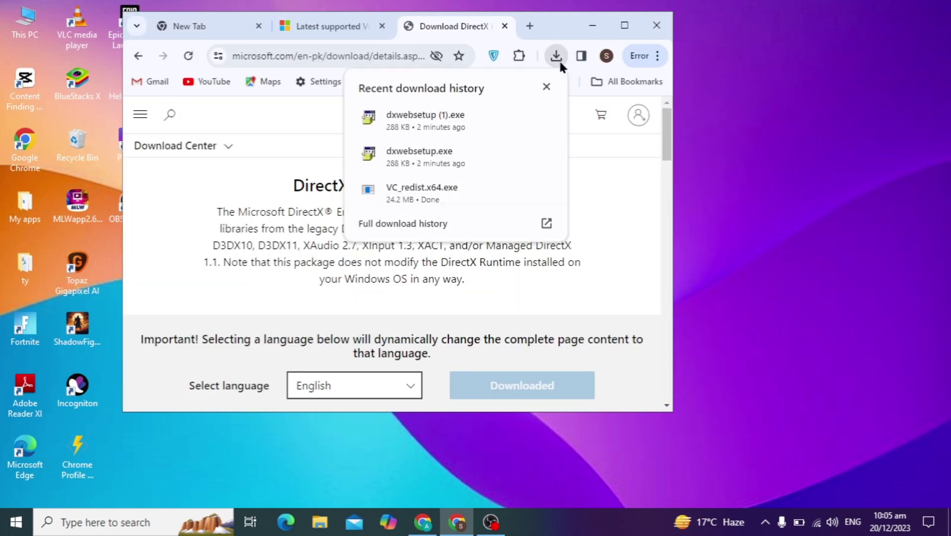
{"action": "left_click_drag", "start_coordinate": [475, 112], "coordinate": [814, 82]}
{"action": "left_click_drag", "start_coordinate": [431, 187], "coordinate": [836, 77]}
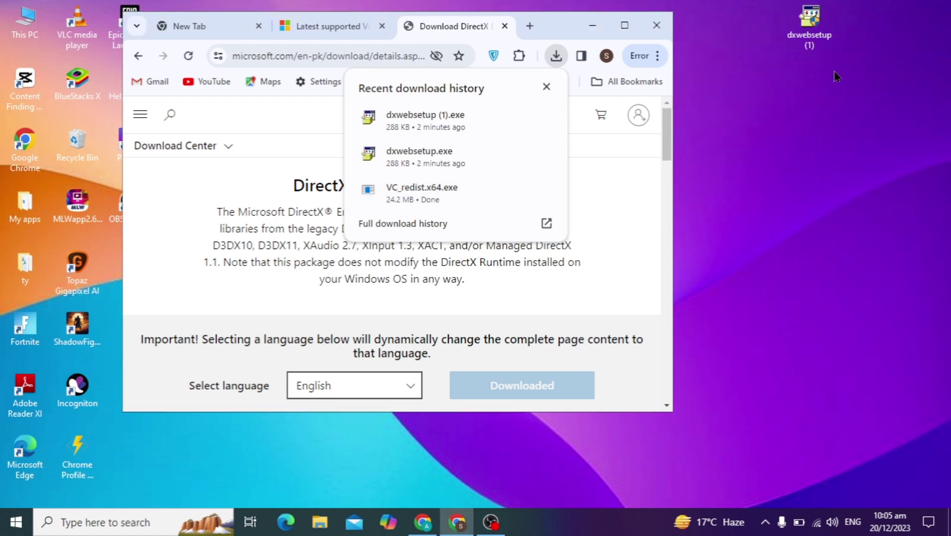
{"action": "left_click", "coordinate": [656, 26]}
{"action": "left_click_drag", "start_coordinate": [865, 21], "coordinate": [822, 76]}
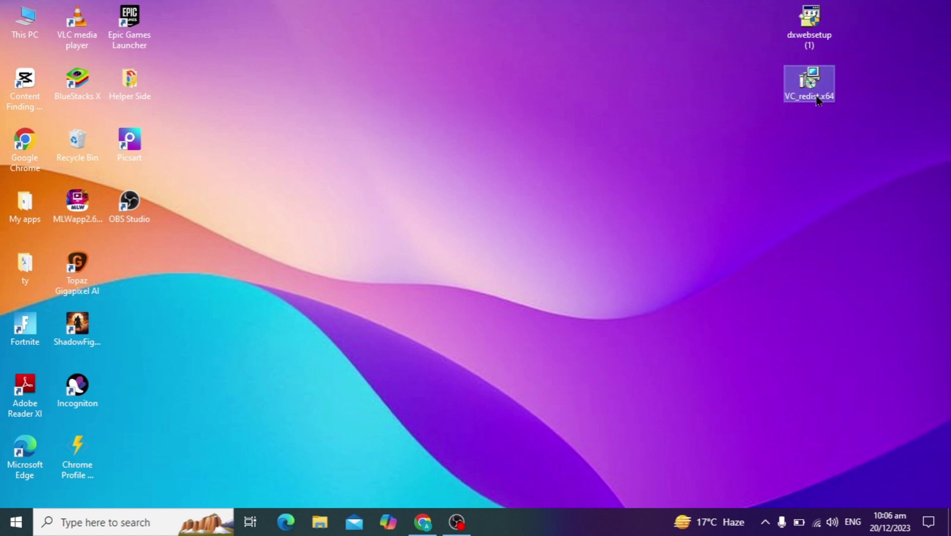
Install Visual C++ Redistributable x64 version 14.38.33130 after agreeing to its license terms
{"action": "double_click", "coordinate": [818, 98]}
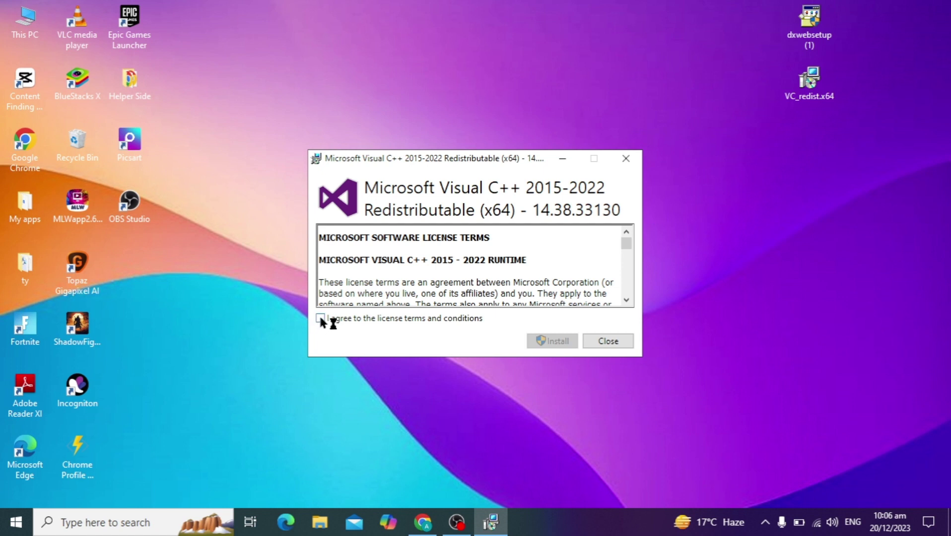
{"action": "left_click", "coordinate": [320, 319]}
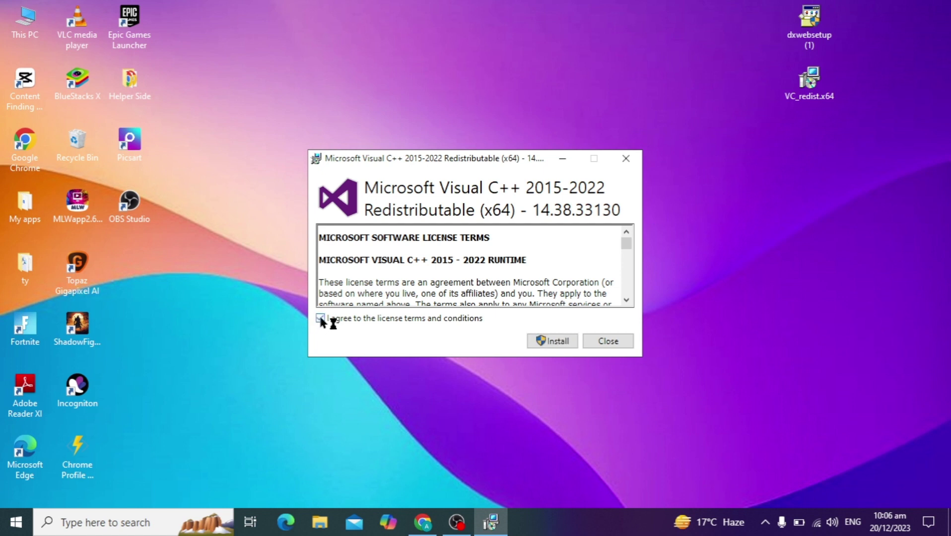
{"action": "left_click", "coordinate": [554, 343]}
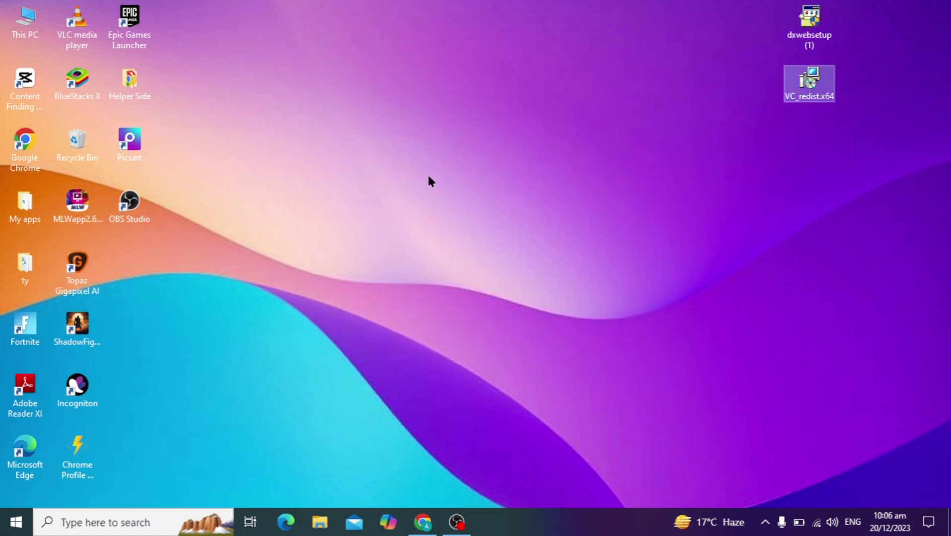
Run DirectX Setup, accepting the licence and declining the Bing Bar, to install the runtime components
{"action": "double_click", "coordinate": [807, 20]}
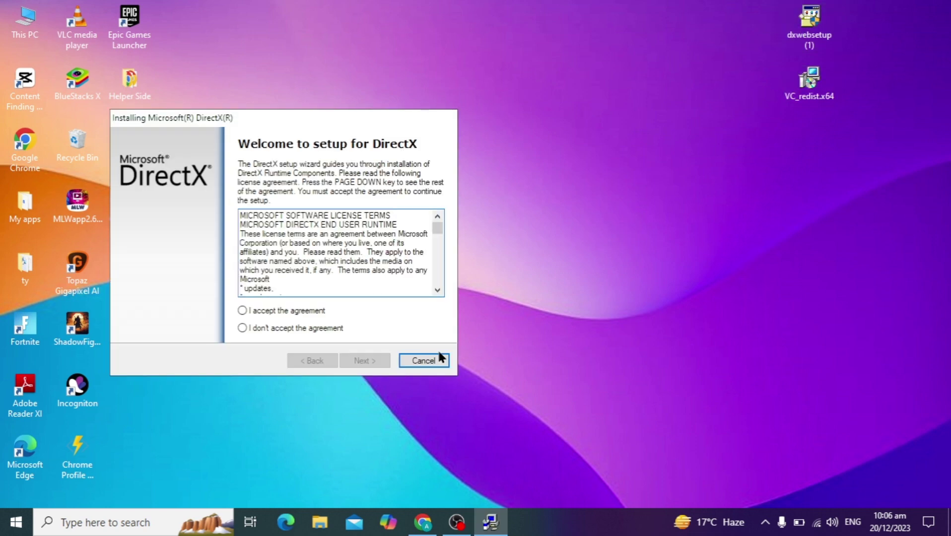
{"action": "left_click_drag", "start_coordinate": [345, 115], "coordinate": [571, 86]}
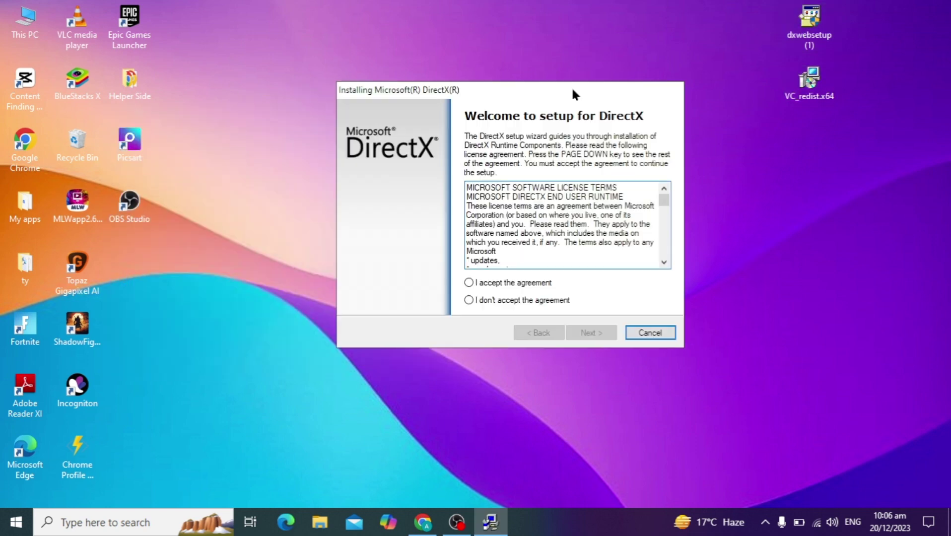
{"action": "left_click", "coordinate": [469, 282]}
{"action": "left_click", "coordinate": [578, 334]}
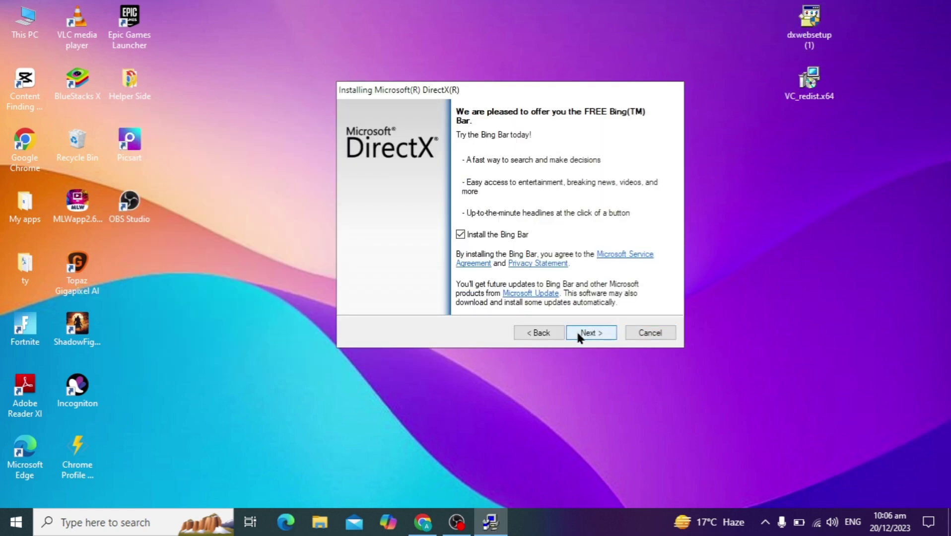
{"action": "left_click", "coordinate": [460, 236]}
{"action": "left_click", "coordinate": [600, 332]}
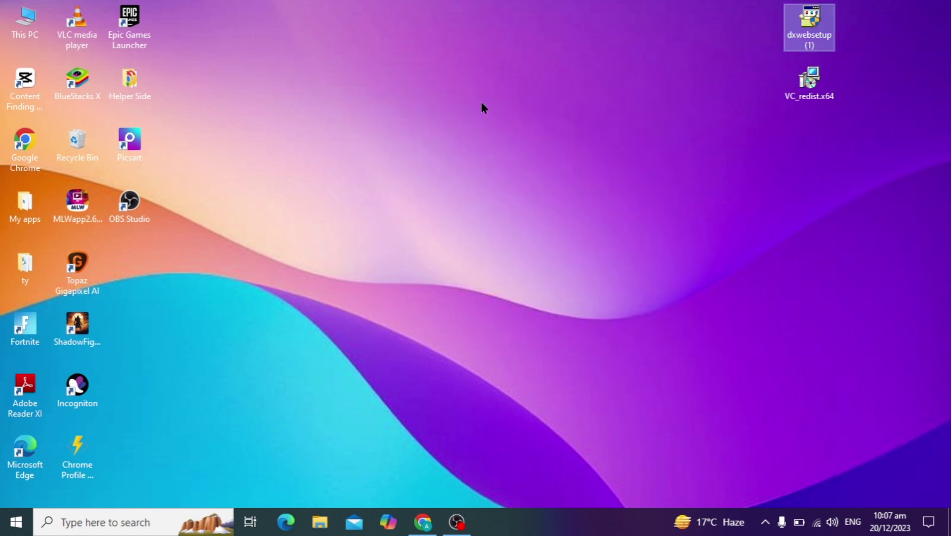
Bring up the Start menu power options showing sleep, shut down and restart
{"action": "left_click", "coordinate": [15, 522]}
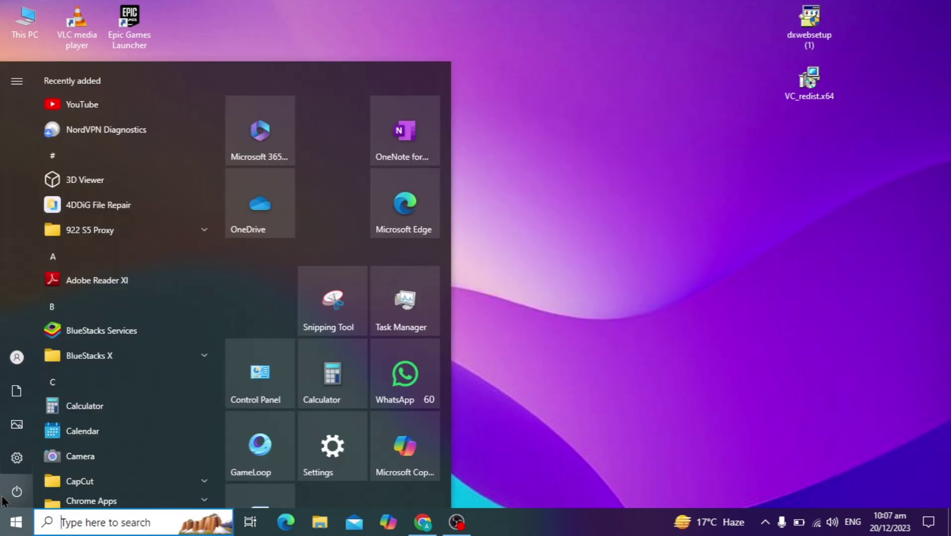
{"action": "mouse_move", "coordinate": [21, 499]}
{"action": "left_click", "coordinate": [107, 501]}
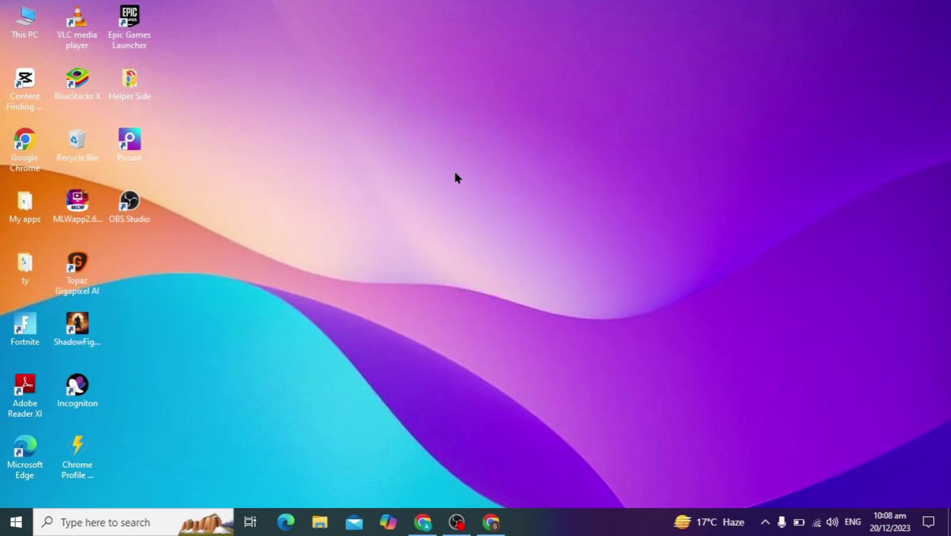
Search Google for 'mcafee removal tool' and open McAfee's article on removing McAfee products from Windows
{"action": "left_click", "coordinate": [491, 522]}
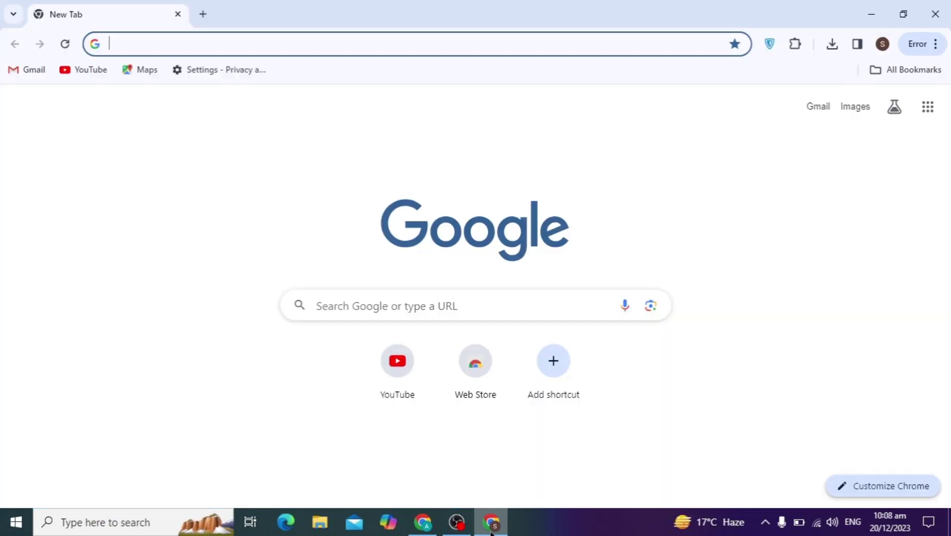
{"action": "left_click", "coordinate": [279, 42]}
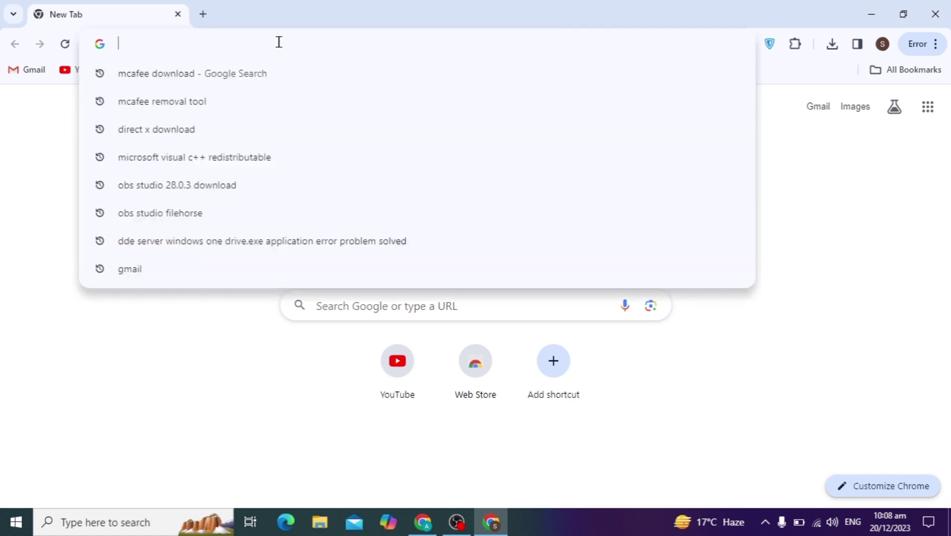
{"action": "type", "text": "mcafee rem"}
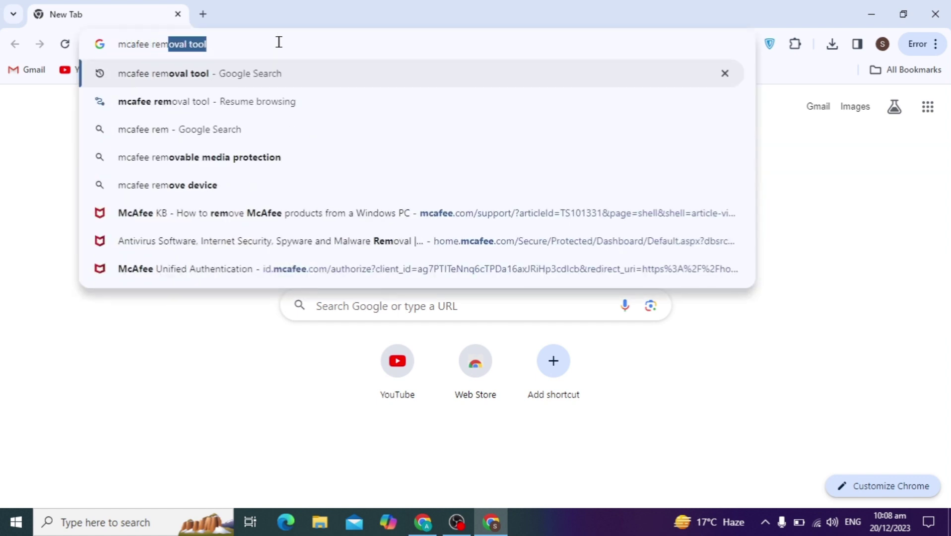
{"action": "key", "text": "Return"}
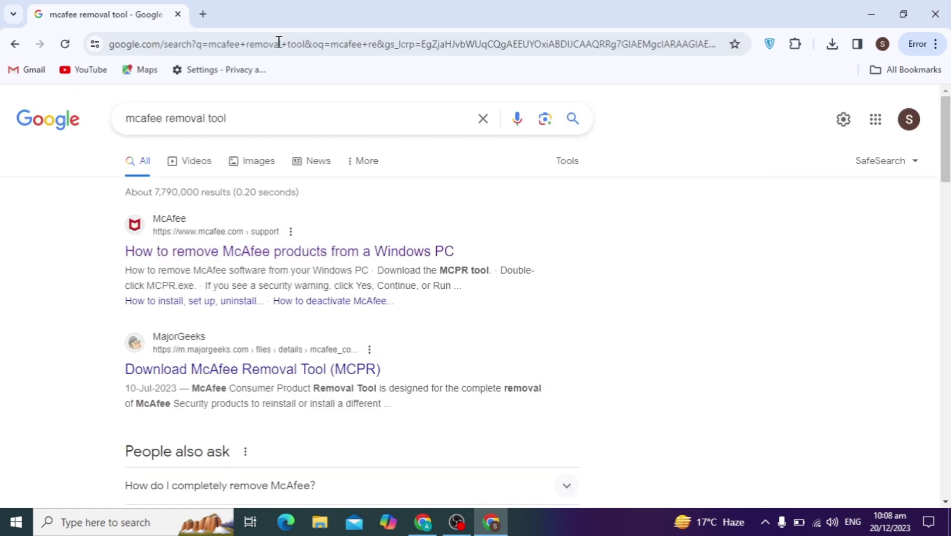
{"action": "left_click", "coordinate": [290, 253]}
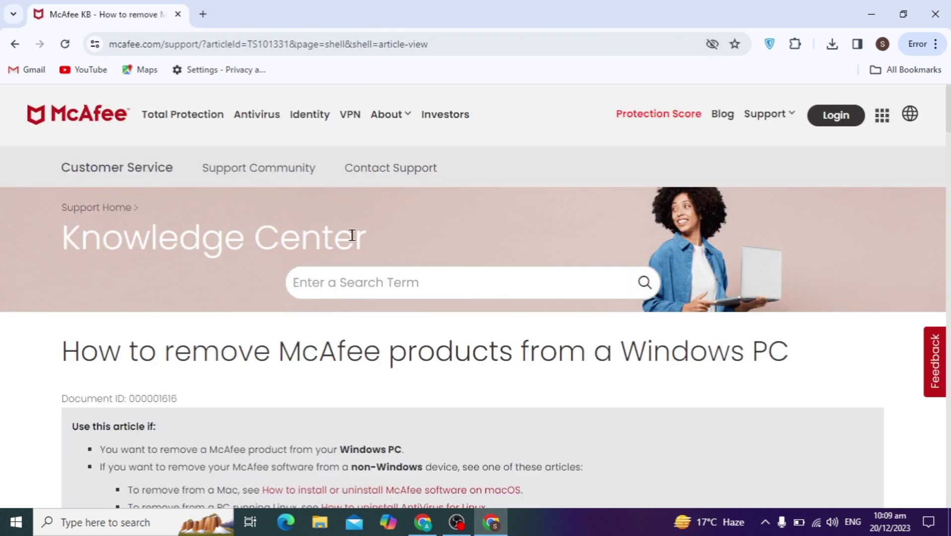
{"action": "scroll", "coordinate": [532, 402], "scroll_direction": "down", "scroll_amount": 10}
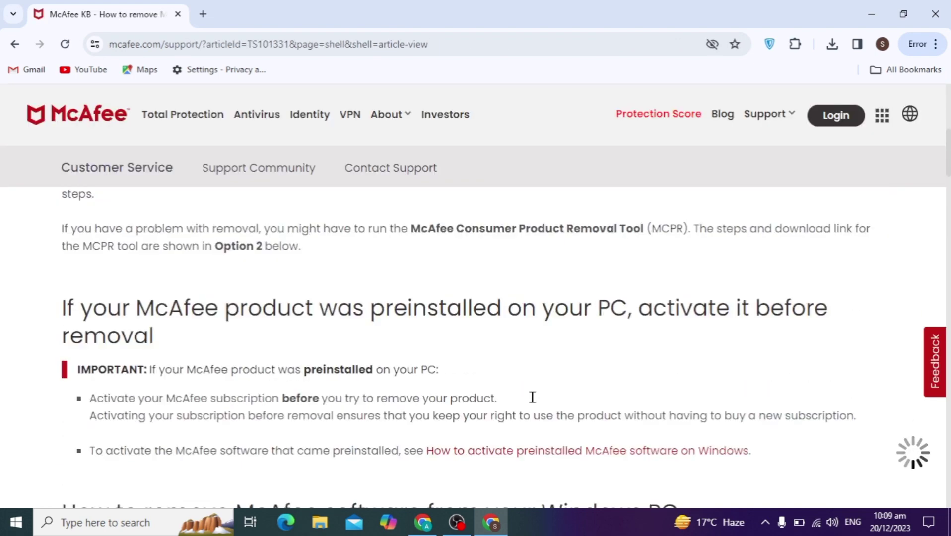
{"action": "scroll", "coordinate": [533, 401], "scroll_direction": "down", "scroll_amount": 3}
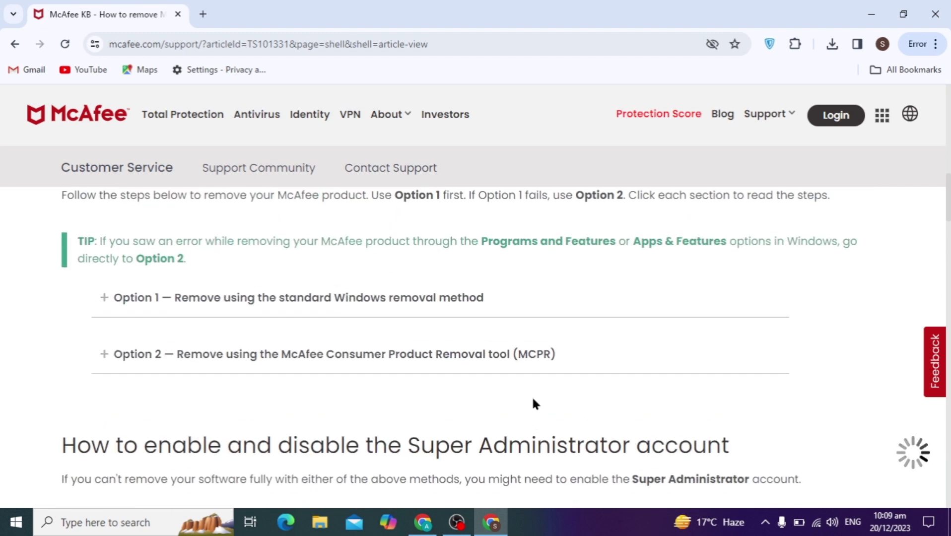
Download MCPR.exe through the article's Option 2 'MCPR tool' link and launch it from Downloads
{"action": "left_click", "coordinate": [194, 371]}
{"action": "scroll", "coordinate": [195, 365], "scroll_direction": "down", "scroll_amount": 9}
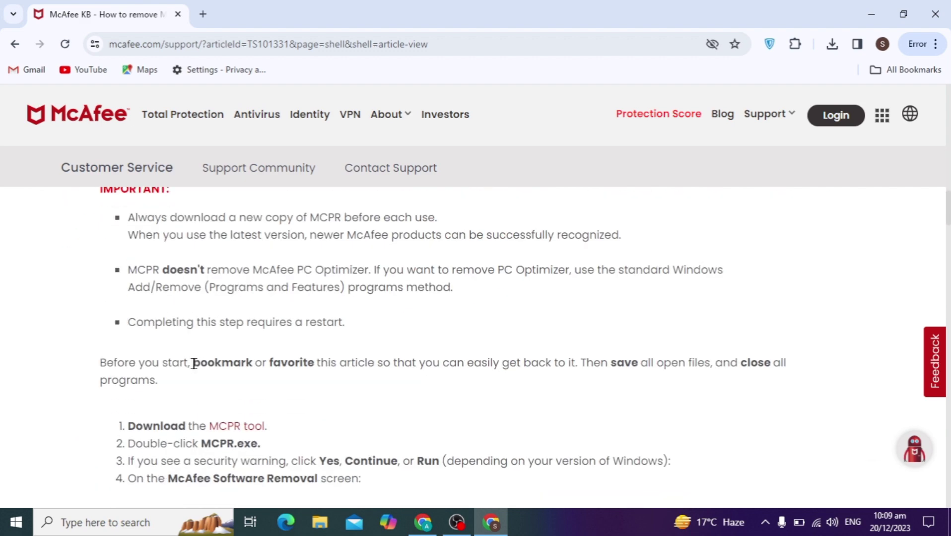
{"action": "scroll", "coordinate": [194, 364], "scroll_direction": "down", "scroll_amount": 2}
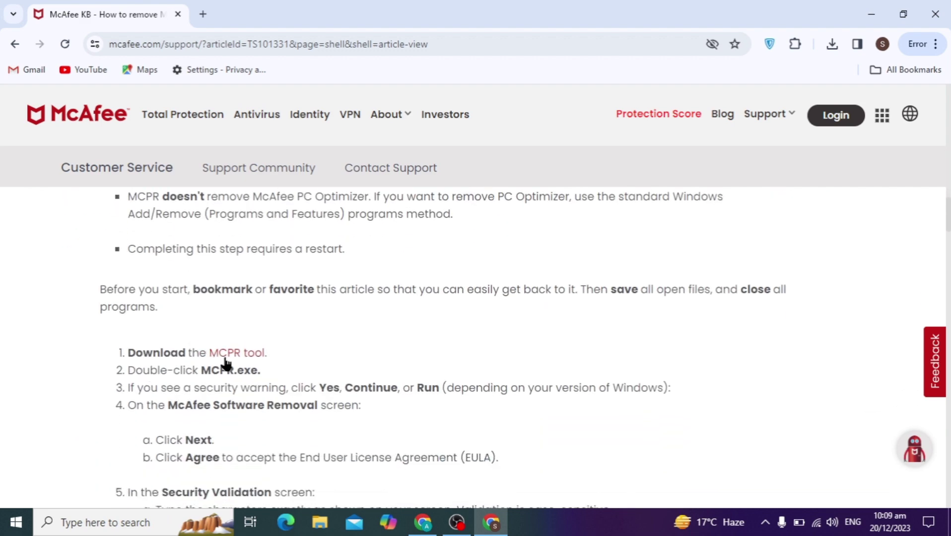
{"action": "left_click", "coordinate": [240, 354]}
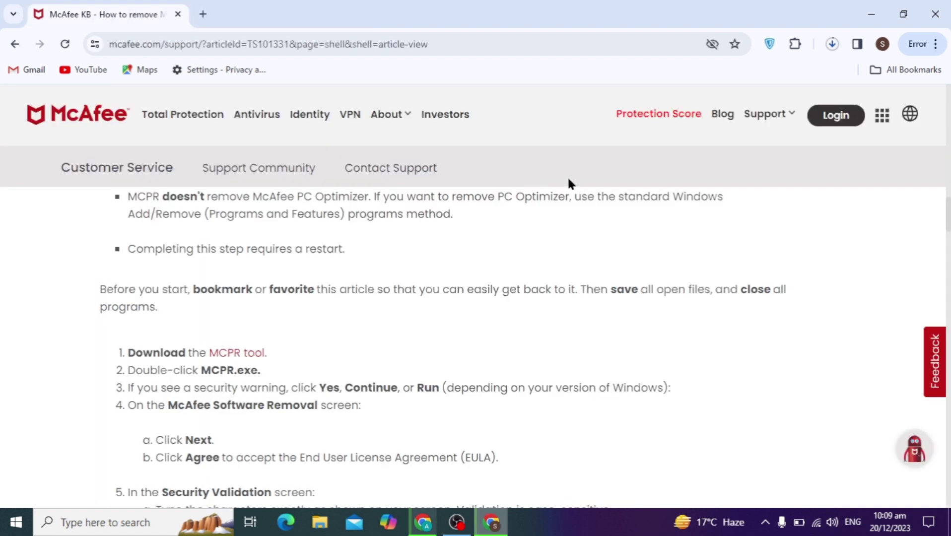
{"action": "left_click", "coordinate": [831, 45]}
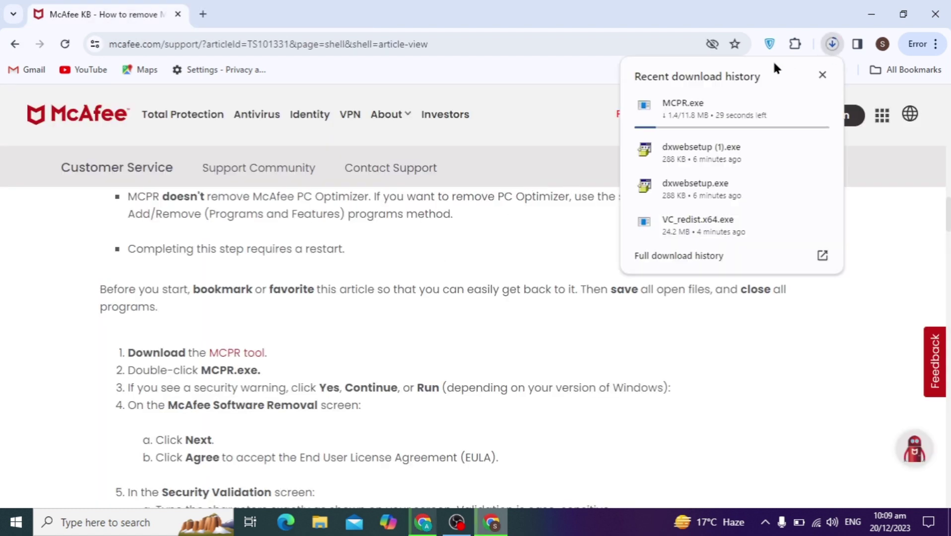
{"action": "left_click", "coordinate": [701, 105]}
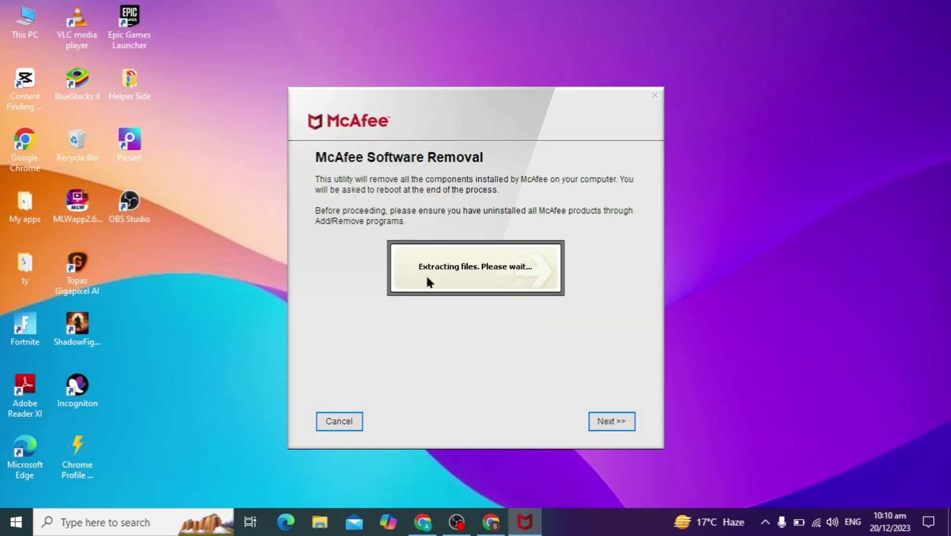
Agree to the MCPR EULA, enter the security validation characters, and start removing McAfee products
{"action": "left_click", "coordinate": [610, 432]}
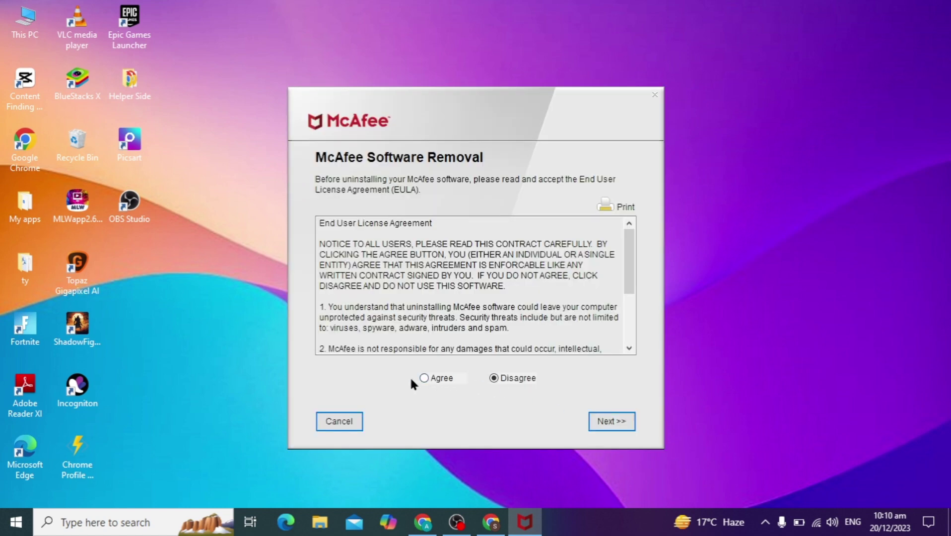
{"action": "left_click", "coordinate": [424, 378]}
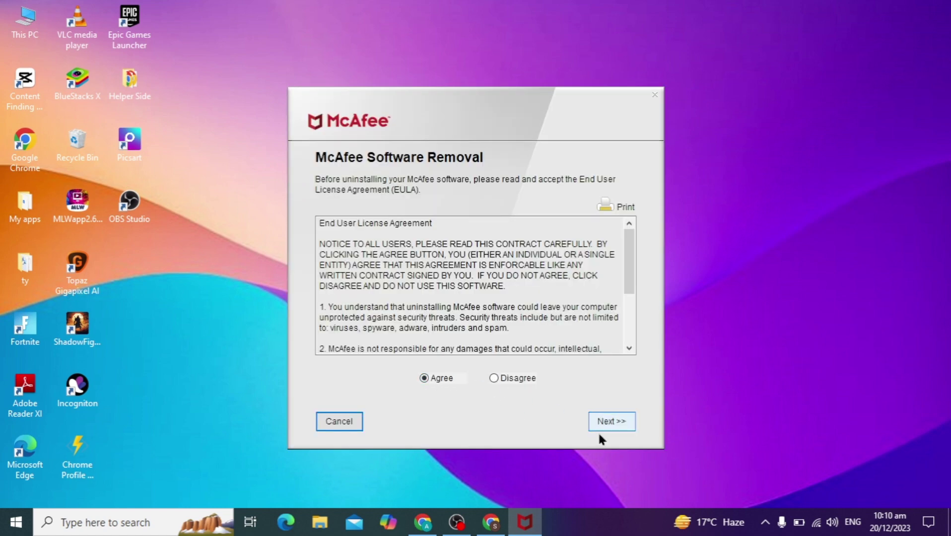
{"action": "left_click", "coordinate": [629, 425]}
{"action": "type", "text": "1L2JU"}
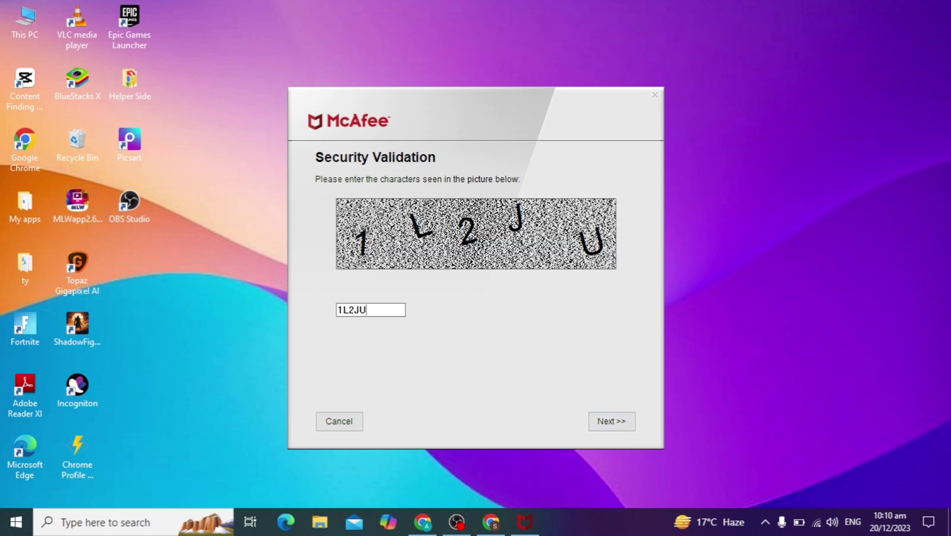
{"action": "left_click", "coordinate": [608, 423]}
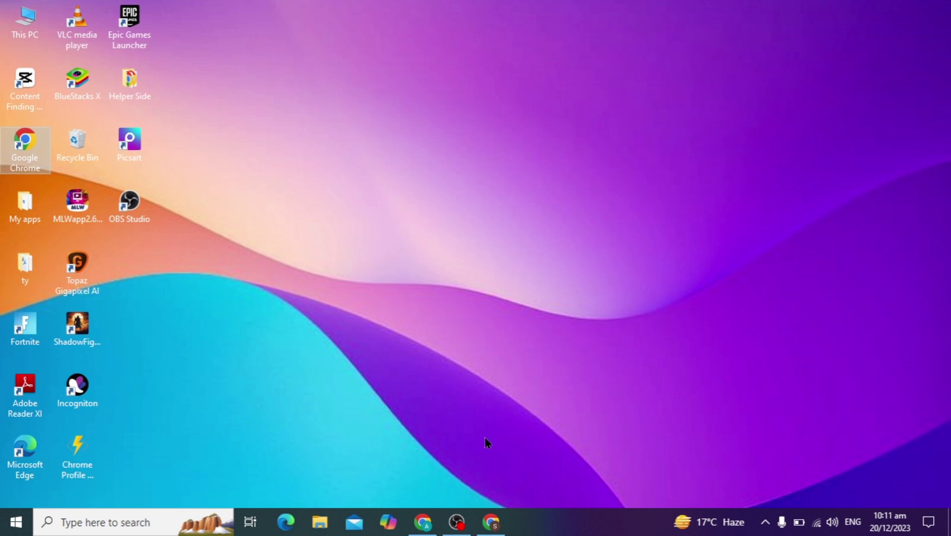
Maximize Chrome and run a Google search for 'macfee'
{"action": "left_click", "coordinate": [491, 521]}
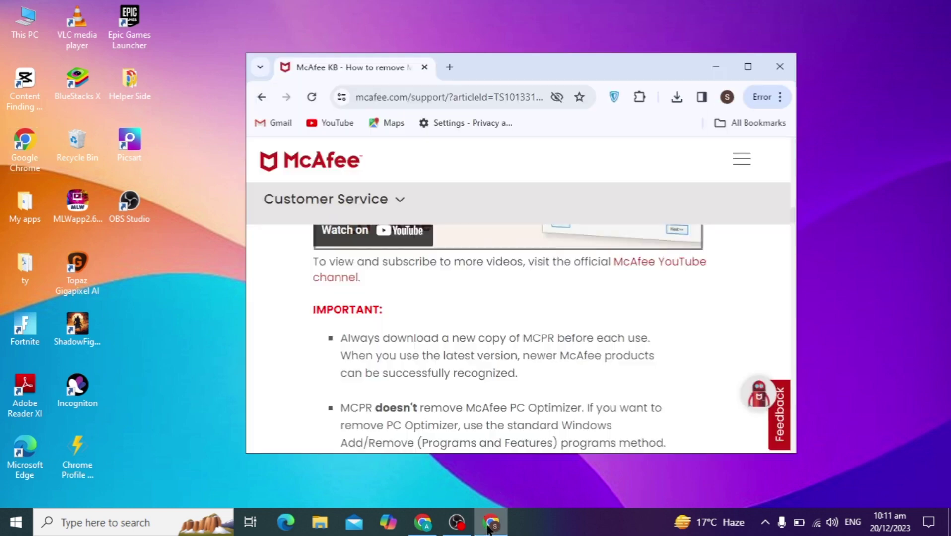
{"action": "left_click", "coordinate": [746, 66]}
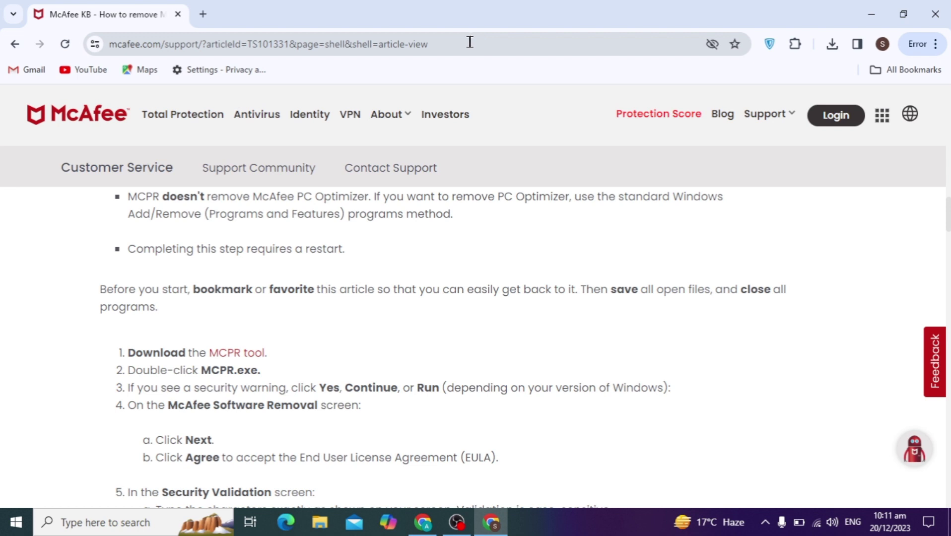
{"action": "left_click", "coordinate": [470, 42]}
{"action": "type", "text": "macfee"}
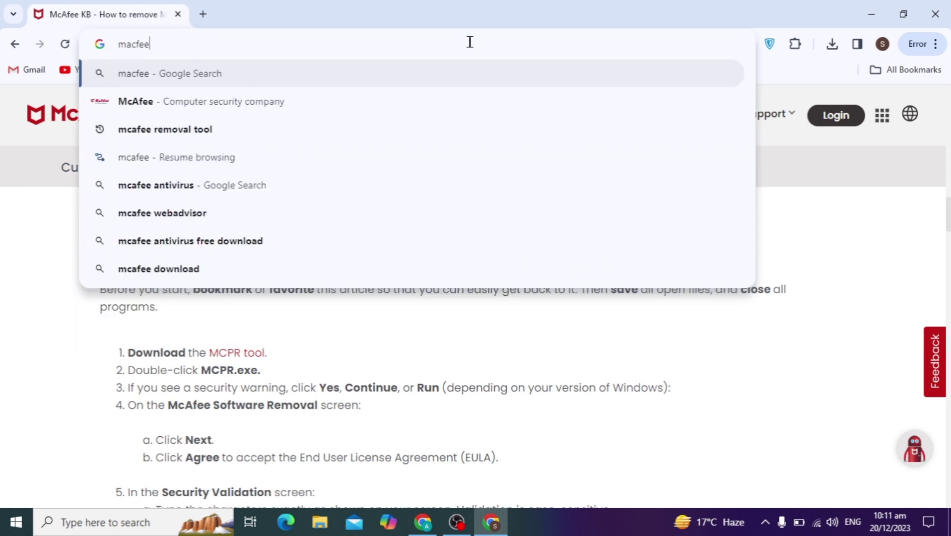
{"action": "key", "text": "Return"}
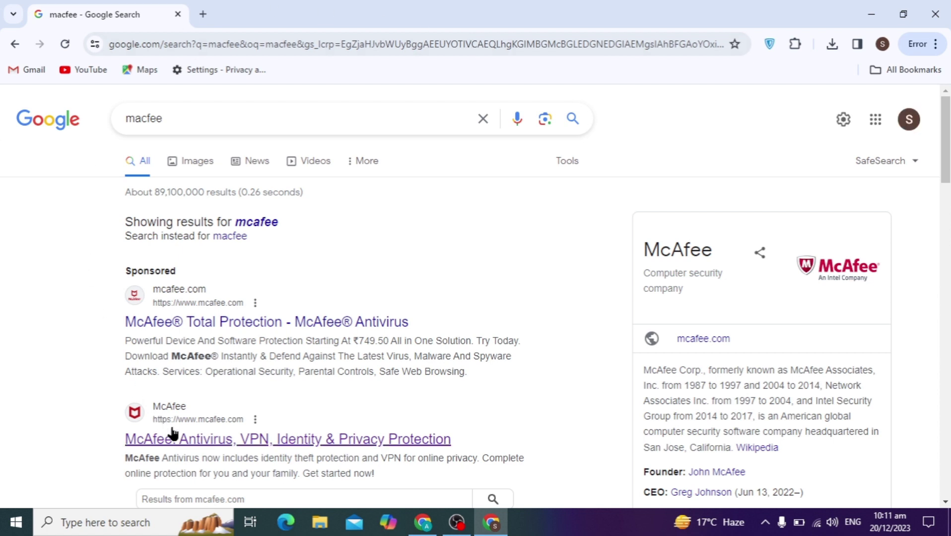
Open the mcafee.com result and go to Downloads & devices to reach the My Account overview
{"action": "left_click", "coordinate": [226, 440]}
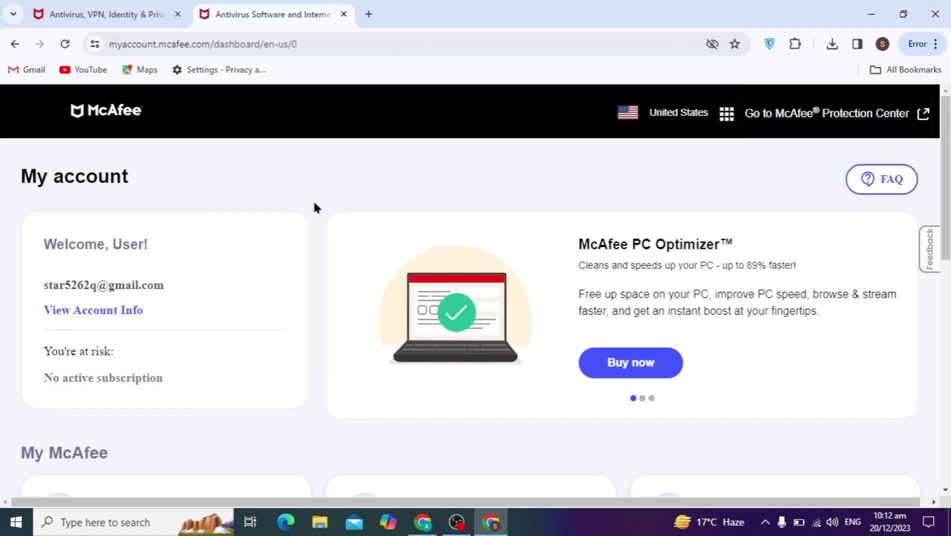
{"action": "scroll", "coordinate": [314, 203], "scroll_direction": "down", "scroll_amount": 4}
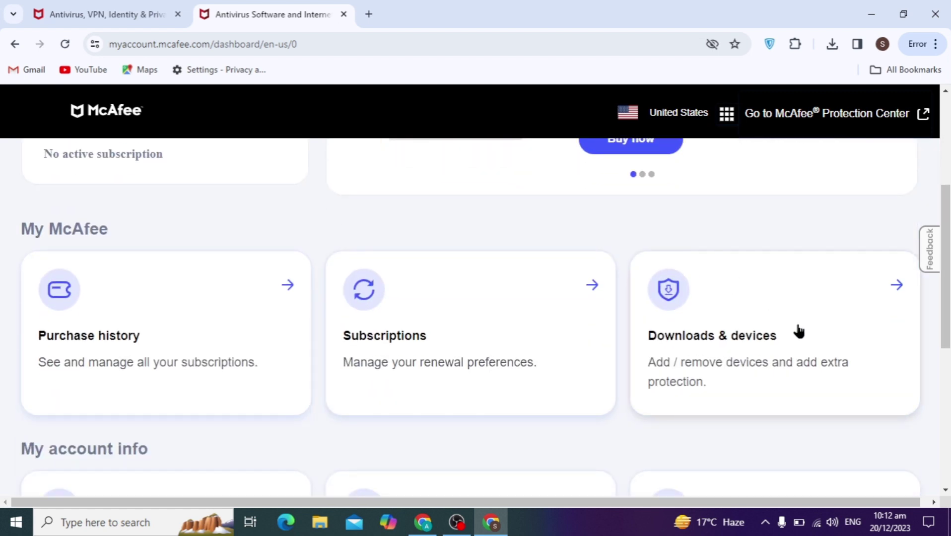
{"action": "left_click", "coordinate": [800, 332]}
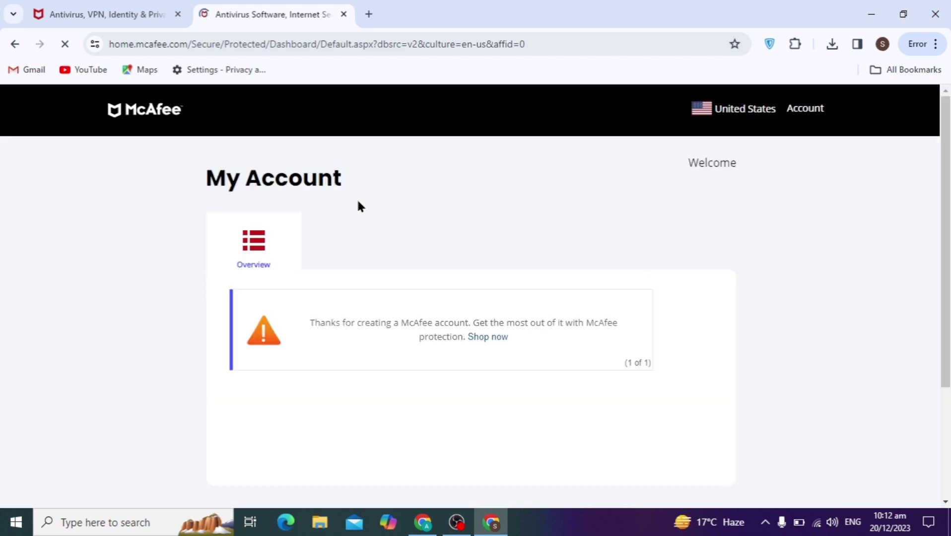